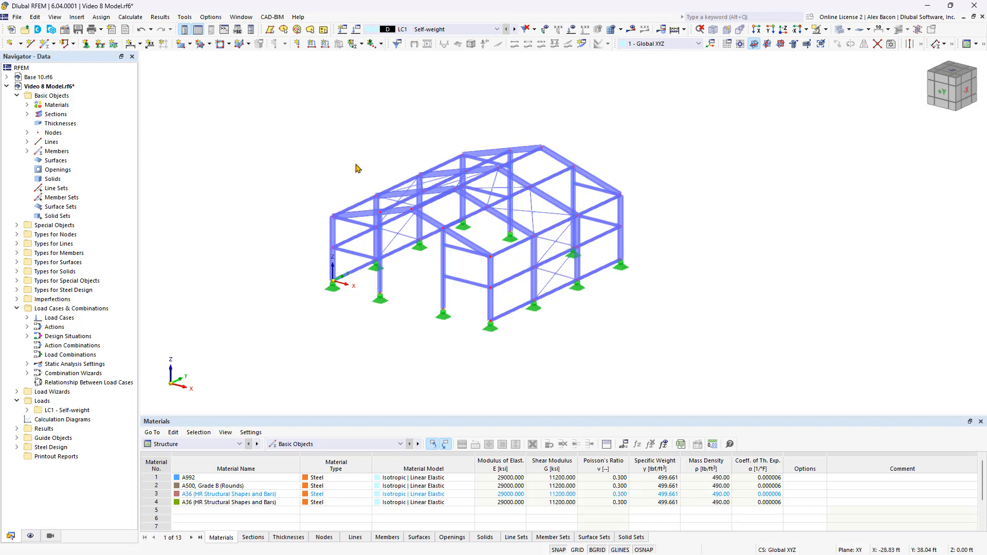
Step: Open the self-weight load case LC1 for editing
{"action": "left_click", "coordinate": [459, 29]}
{"action": "left_click", "coordinate": [461, 30]}
{"action": "left_click", "coordinate": [27, 317]}
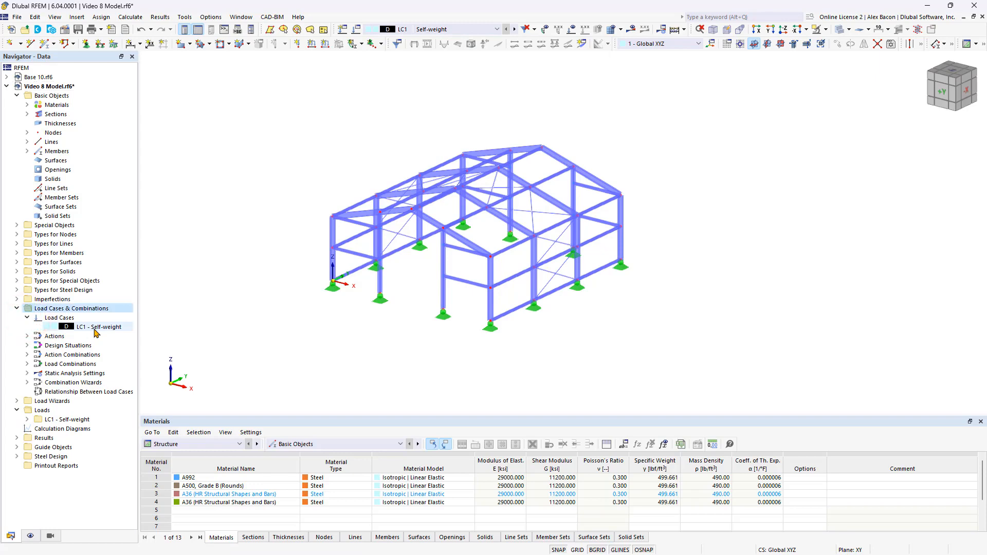
{"action": "left_click", "coordinate": [96, 328]}
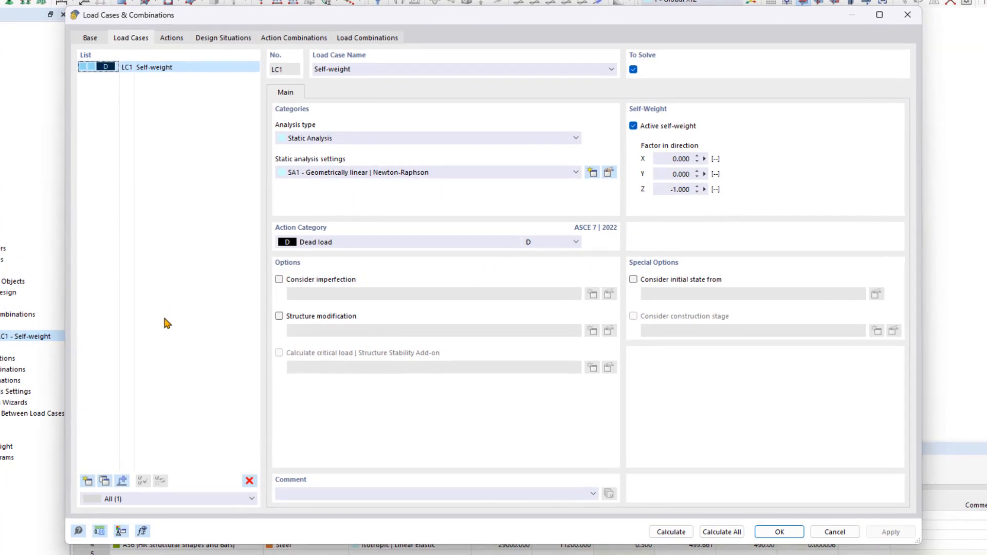
Step: Examine the base settings for load case classification and the available standard groups, keeping ASCE 7
{"action": "left_click", "coordinate": [91, 38]}
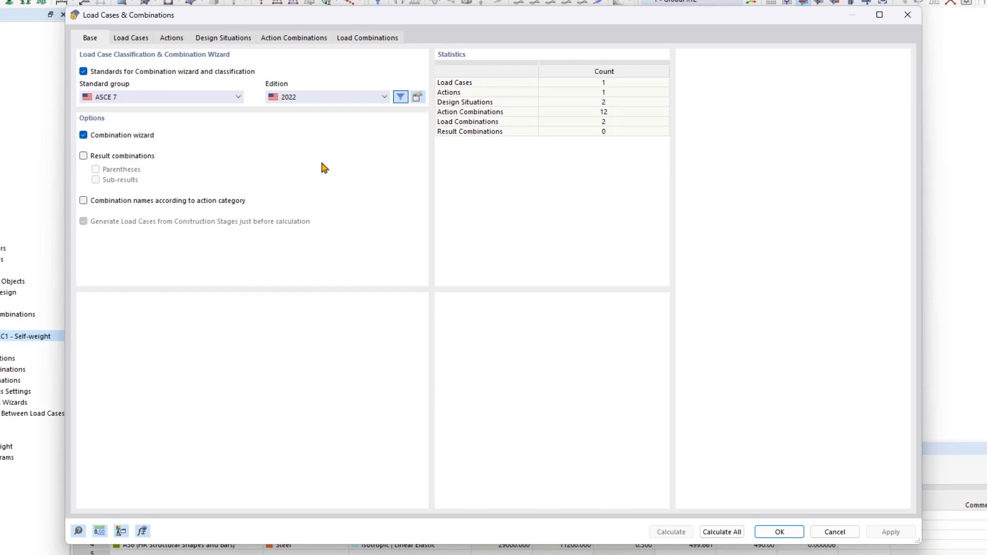
{"action": "left_click", "coordinate": [235, 102]}
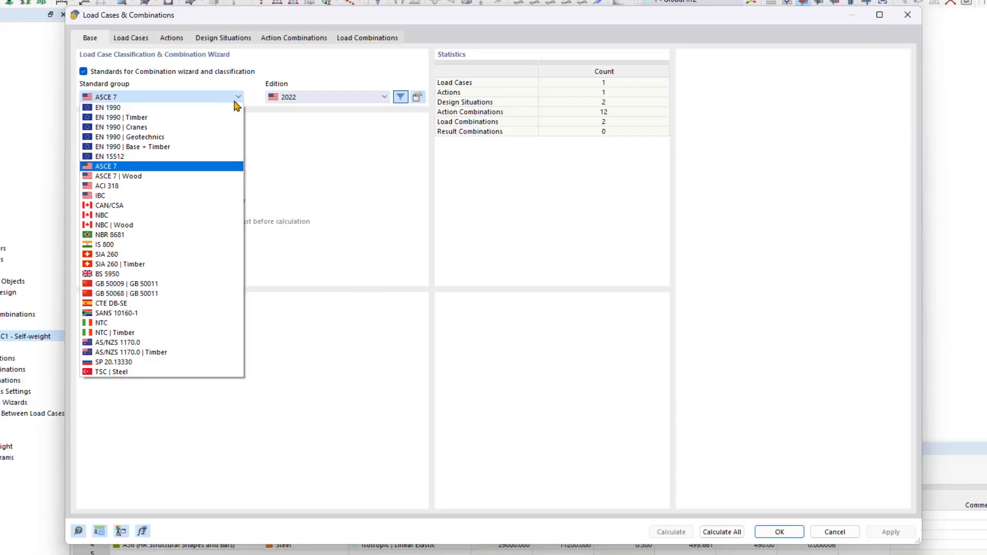
{"action": "left_click", "coordinate": [236, 102]}
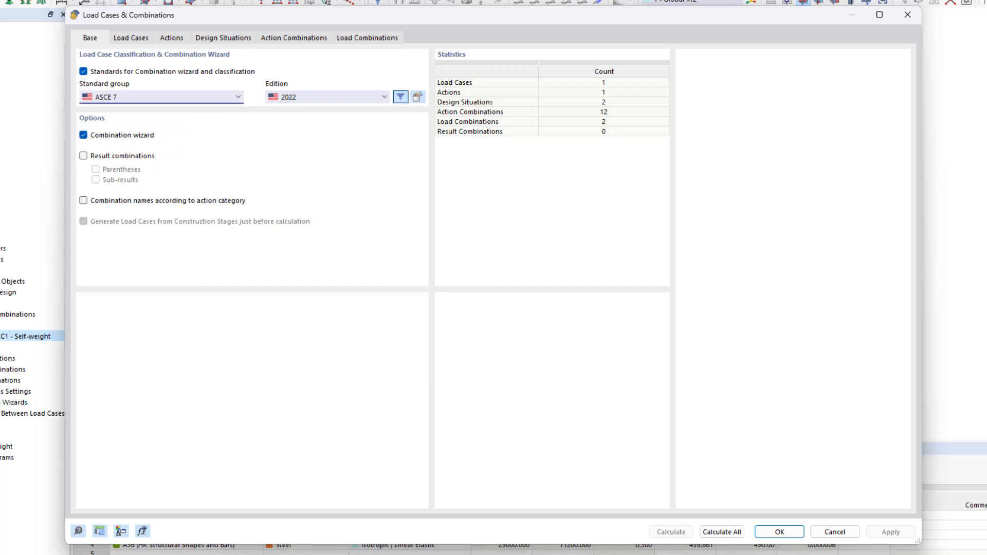
Step: Review the self-weight load case's main settings, including its static analysis settings and the available action categories
{"action": "left_click", "coordinate": [137, 39]}
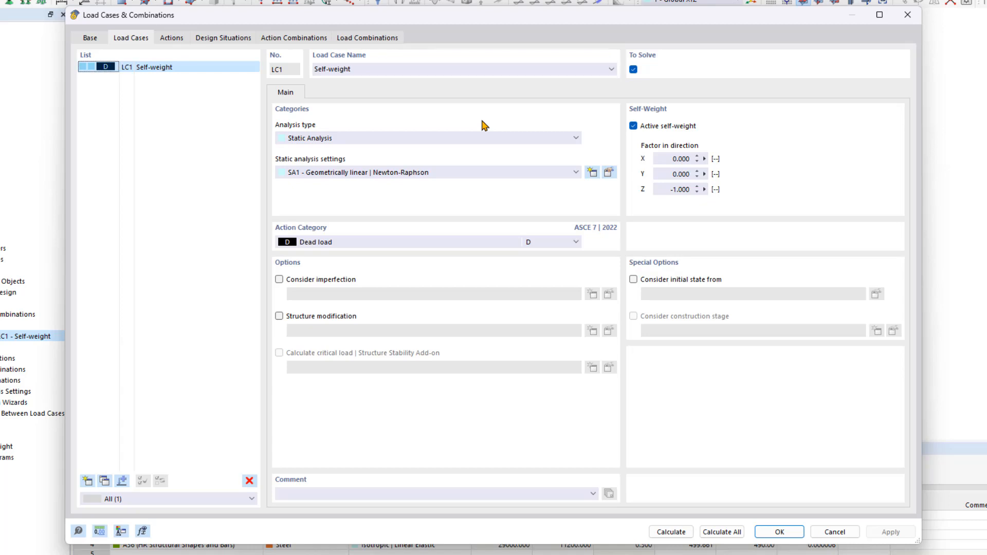
{"action": "left_click", "coordinate": [458, 69]}
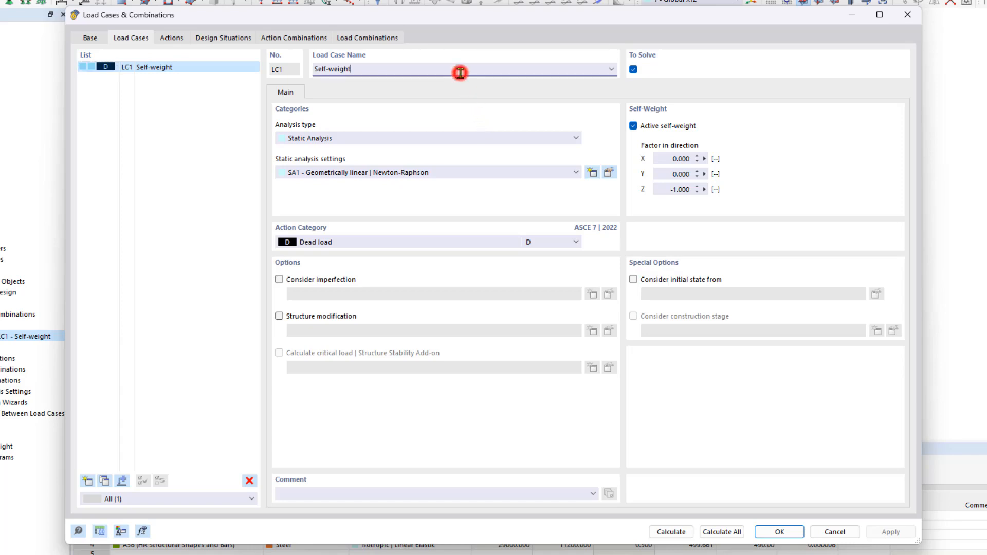
{"action": "left_click", "coordinate": [469, 102]}
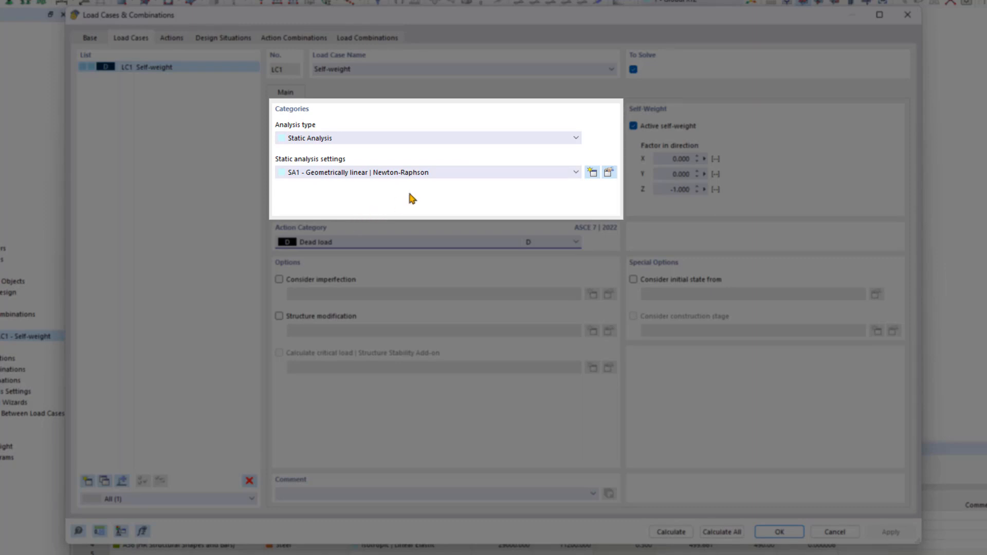
{"action": "left_click", "coordinate": [453, 173]}
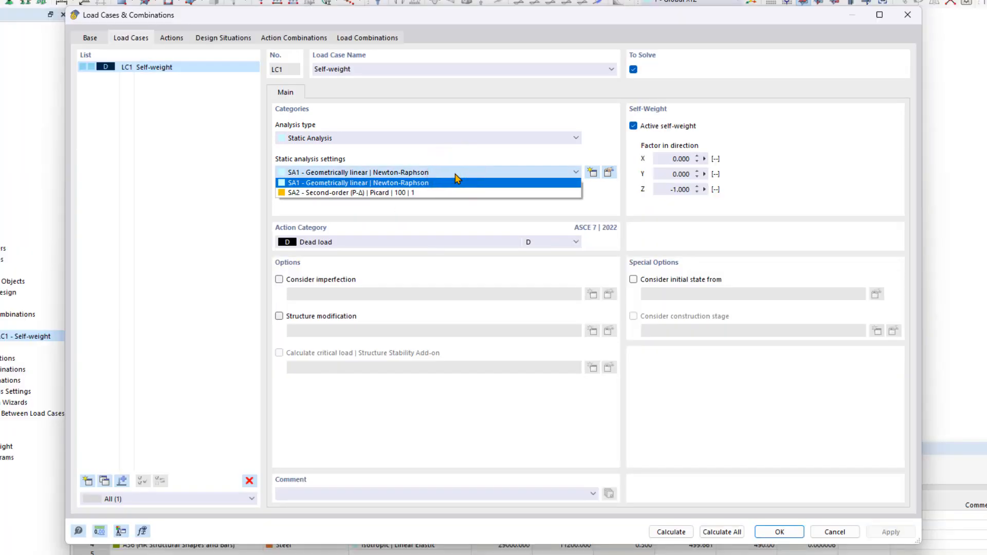
{"action": "left_click", "coordinate": [455, 181]}
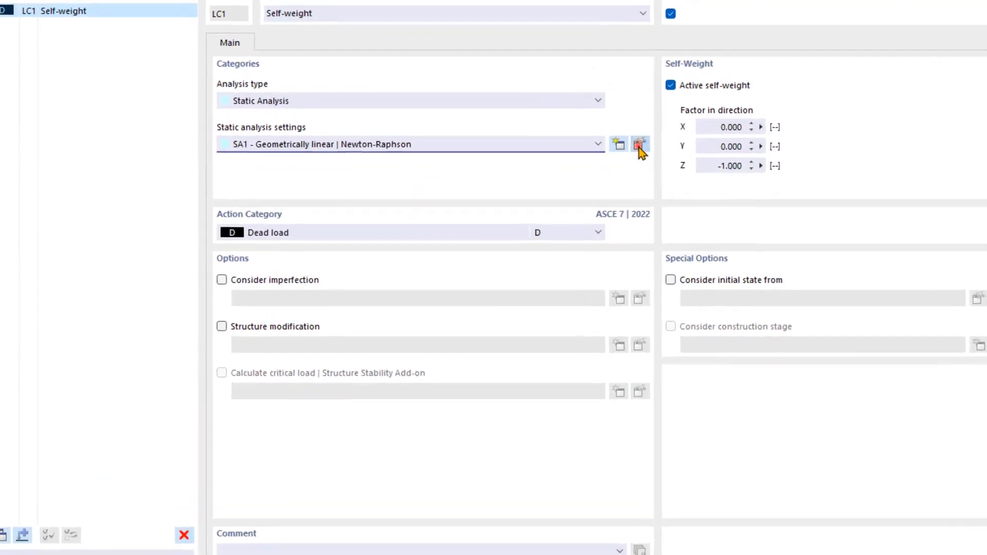
{"action": "left_click", "coordinate": [609, 172]}
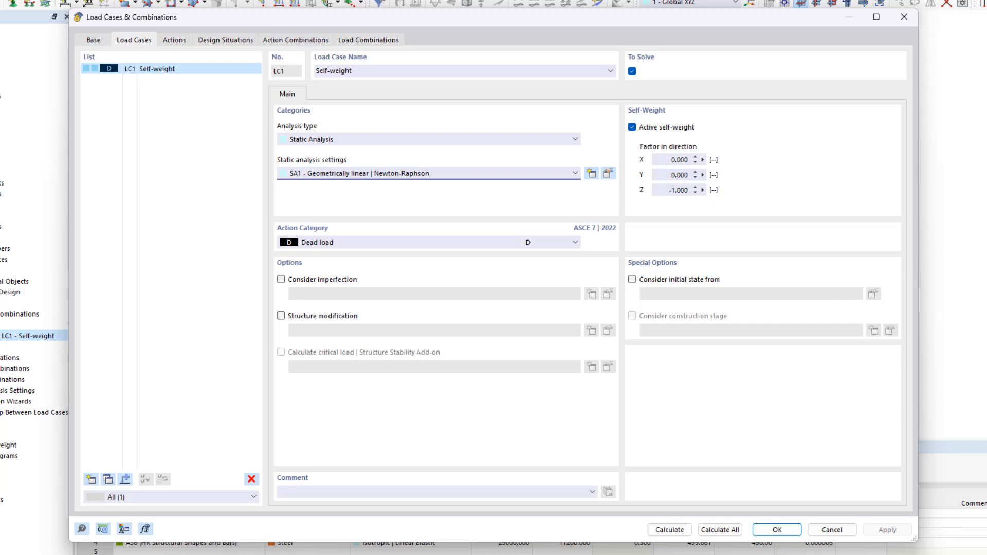
{"action": "left_click", "coordinate": [641, 395]}
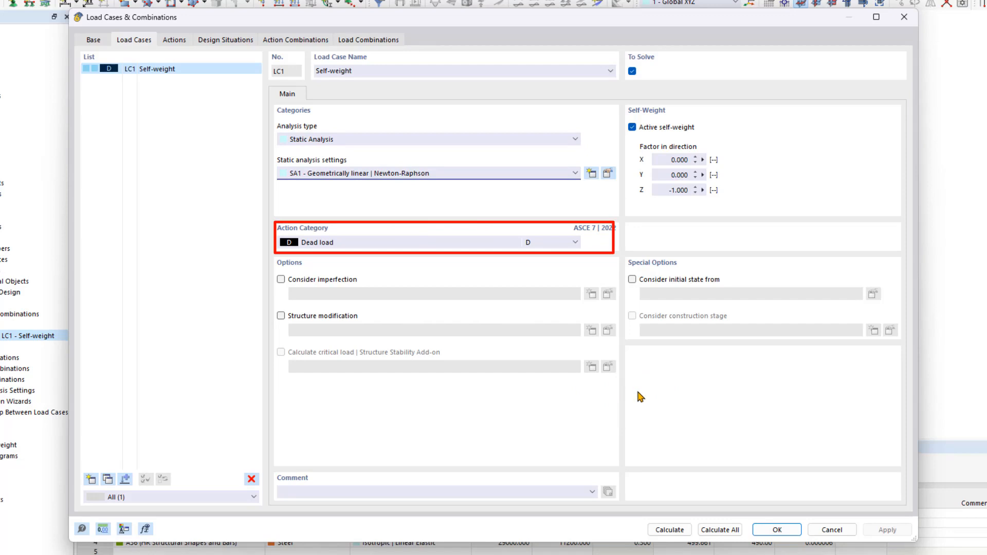
{"action": "left_click", "coordinate": [444, 247]}
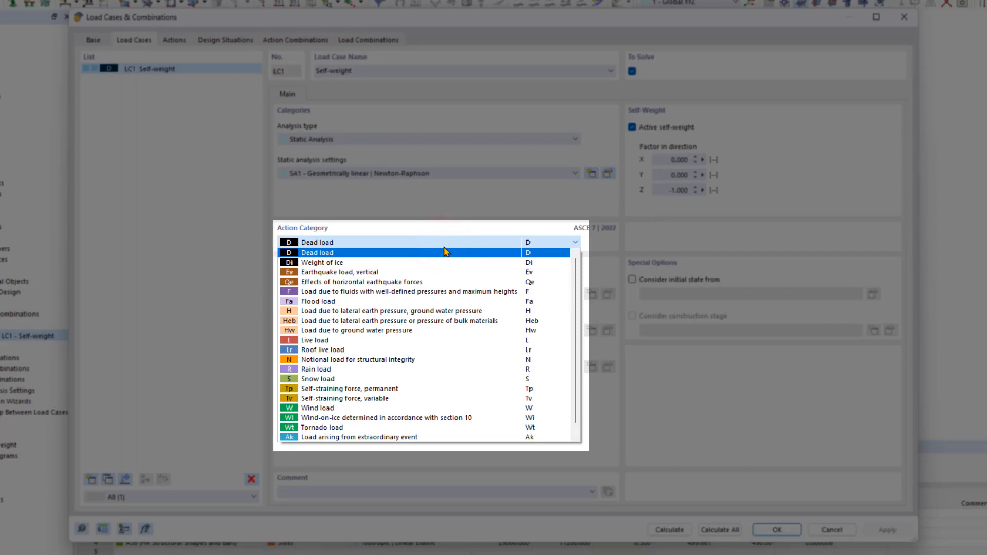
{"action": "left_click", "coordinate": [445, 252]}
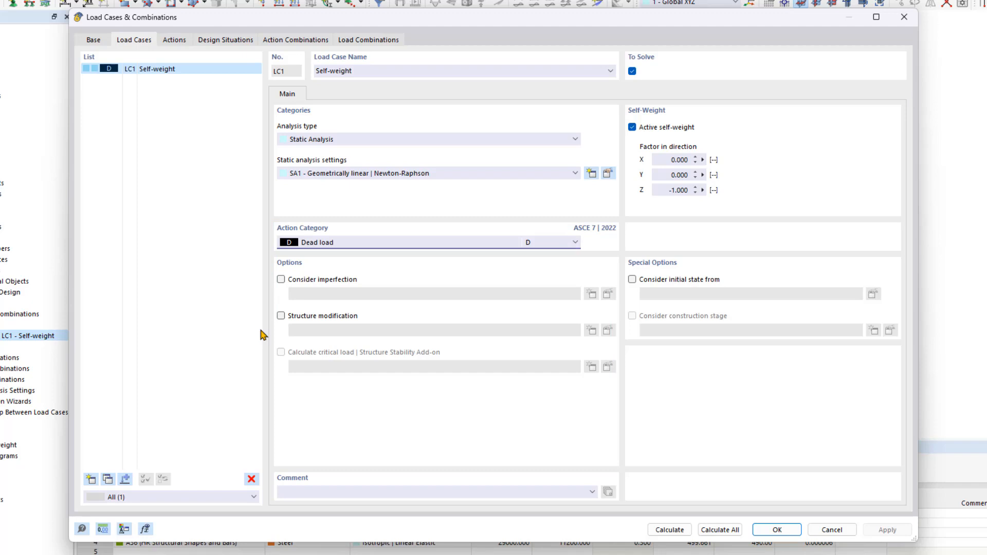
Step: Add a load case named Snow with the action category Snow load
{"action": "left_click", "coordinate": [91, 479]}
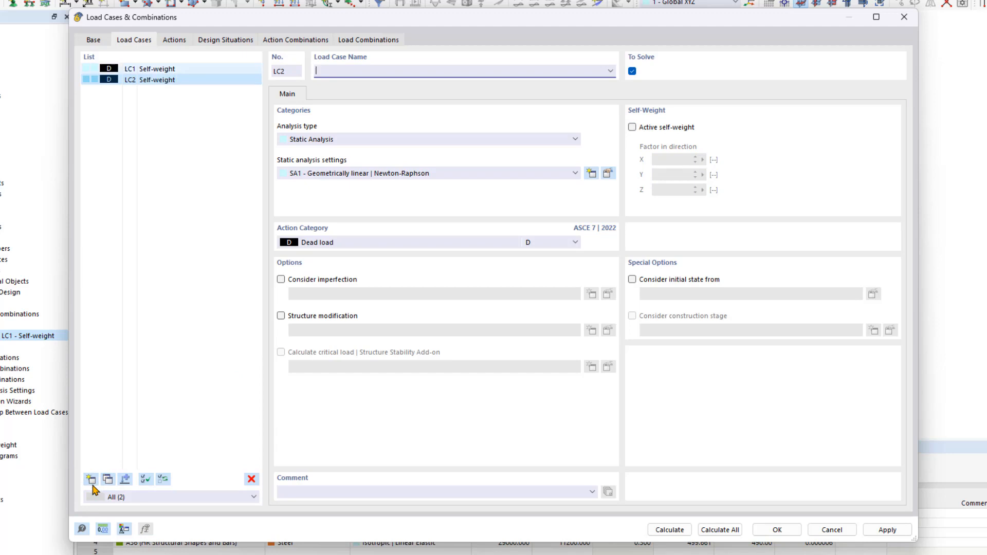
{"action": "type", "text": "Snow"}
{"action": "left_click", "coordinate": [421, 243]}
{"action": "left_click", "coordinate": [367, 380]}
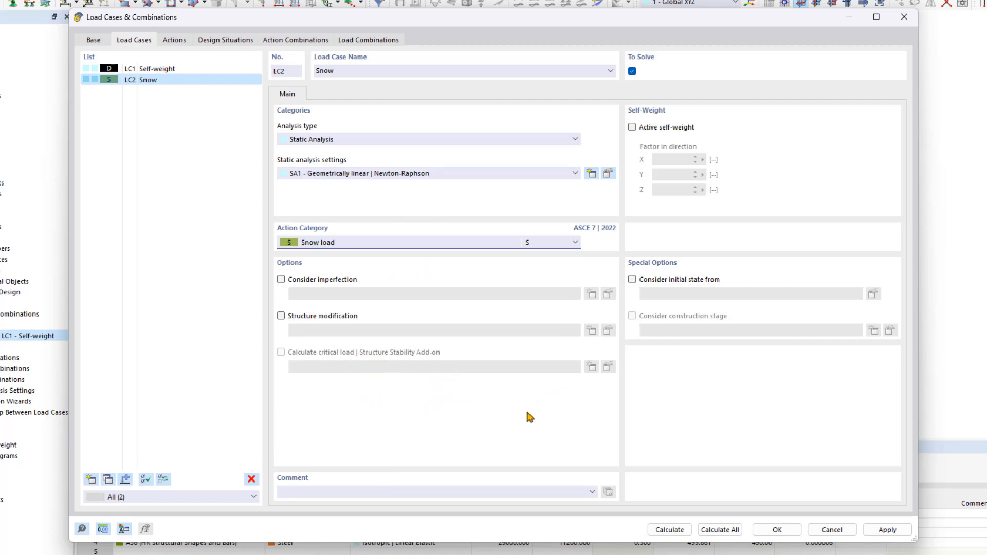
{"action": "left_click", "coordinate": [547, 417]}
Step: Add two more load cases, LC3 and LC4, and define LC3 as Wind in X with the Wind load category
{"action": "left_click", "coordinate": [91, 481]}
{"action": "left_click", "coordinate": [91, 481]}
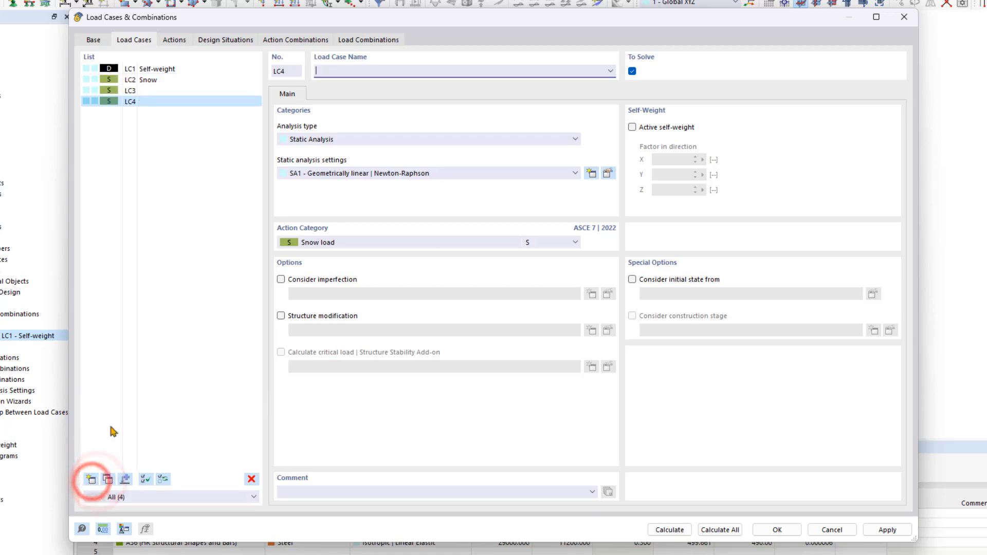
{"action": "left_click", "coordinate": [223, 90]}
{"action": "left_click", "coordinate": [354, 69]}
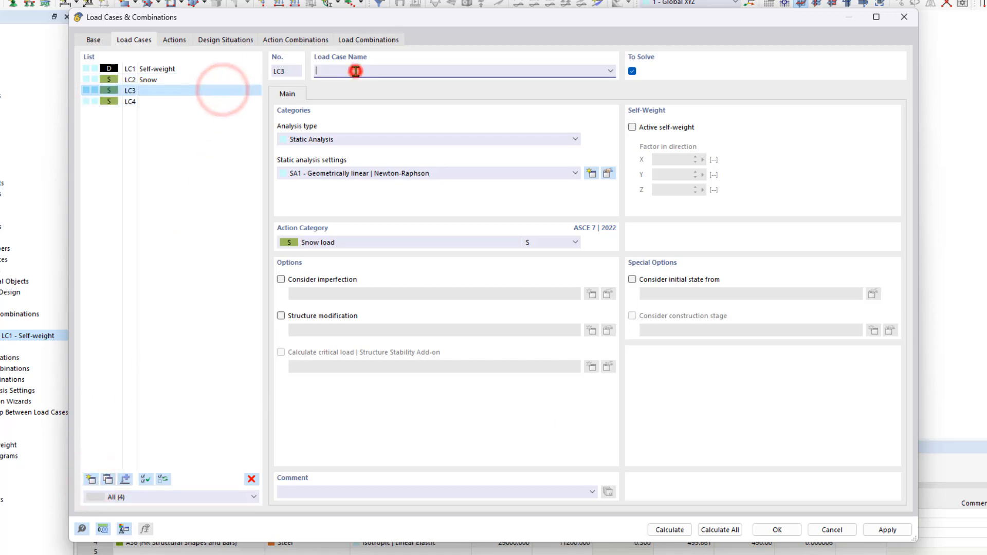
{"action": "type", "text": "Wind in X"}
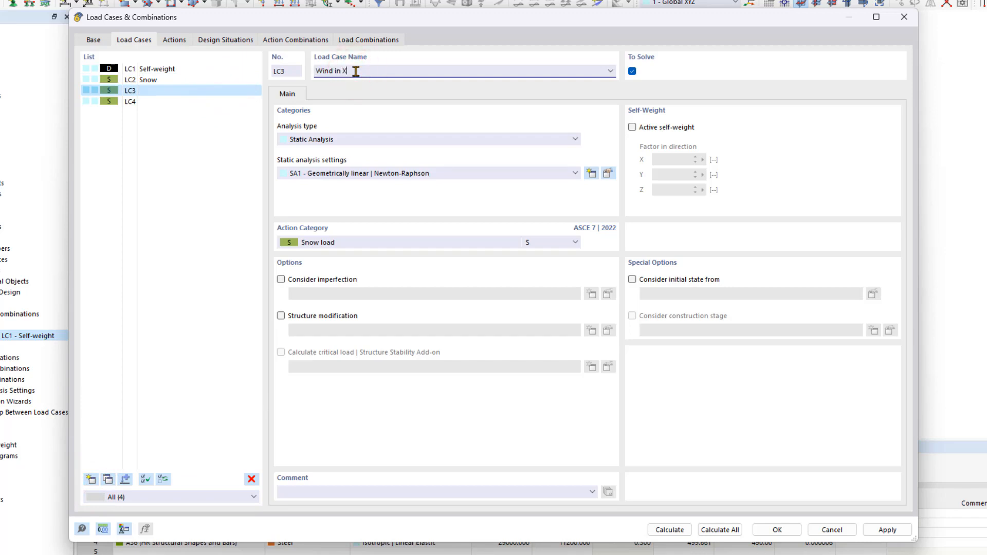
{"action": "left_click", "coordinate": [406, 243]}
{"action": "left_click", "coordinate": [350, 409]}
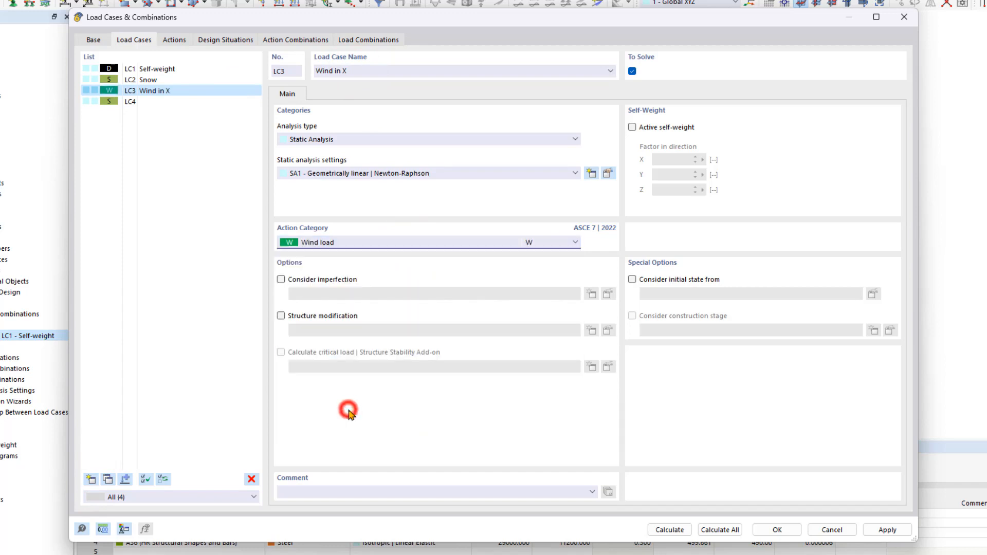
Step: Name load case LC4 Wind in Y and assign it the action category Wind load
{"action": "left_click", "coordinate": [161, 101]}
{"action": "left_click", "coordinate": [415, 72]}
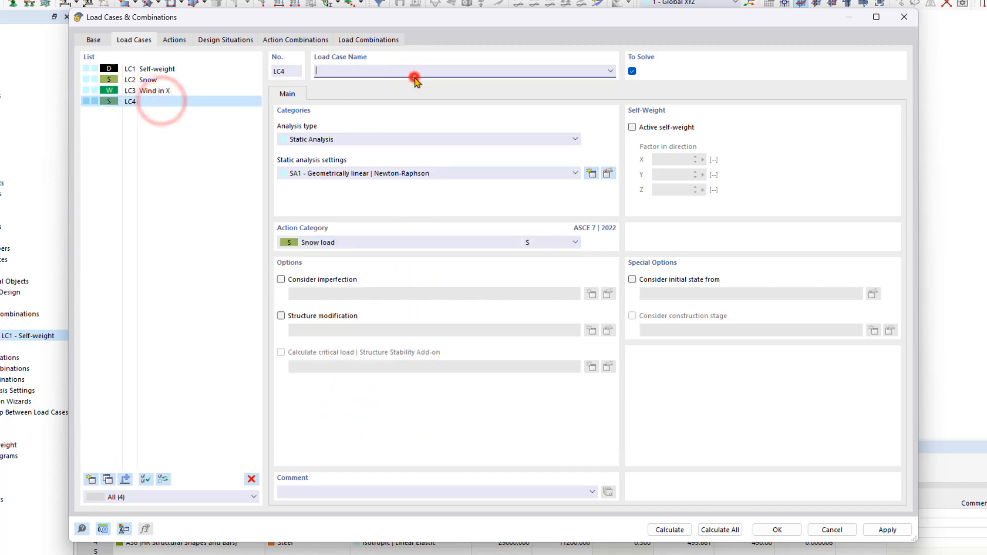
{"action": "type", "text": "Wind in Y"}
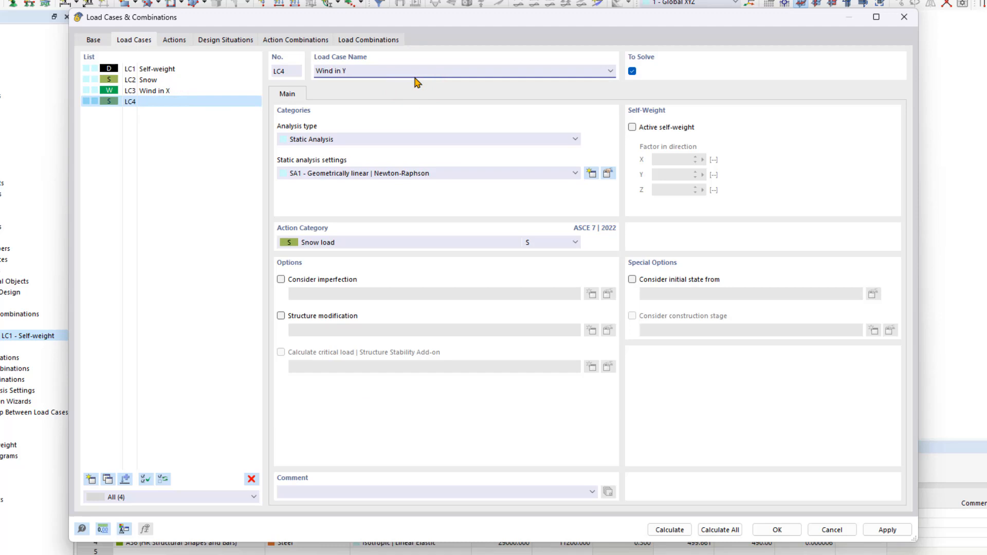
{"action": "left_click", "coordinate": [403, 240]}
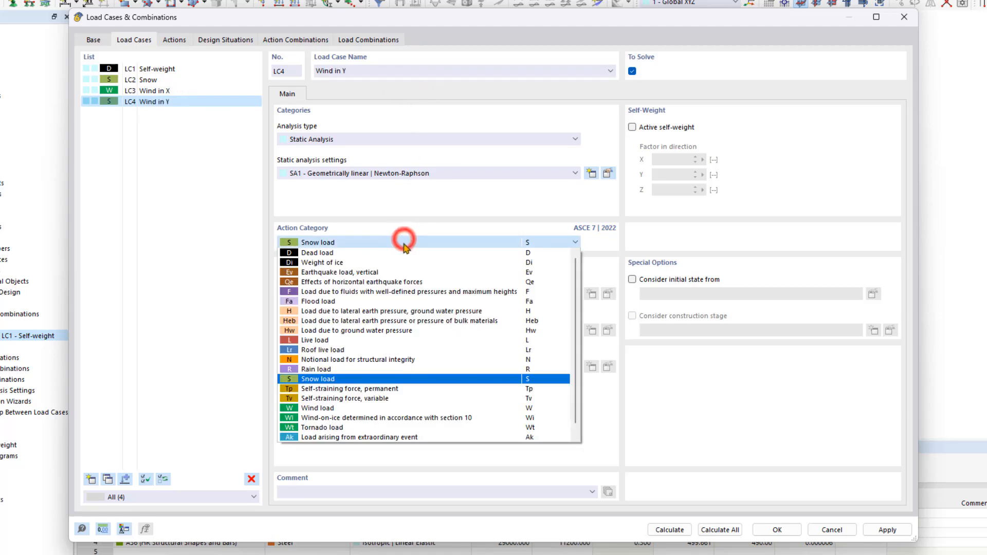
{"action": "left_click", "coordinate": [368, 408]}
{"action": "left_click", "coordinate": [139, 320]}
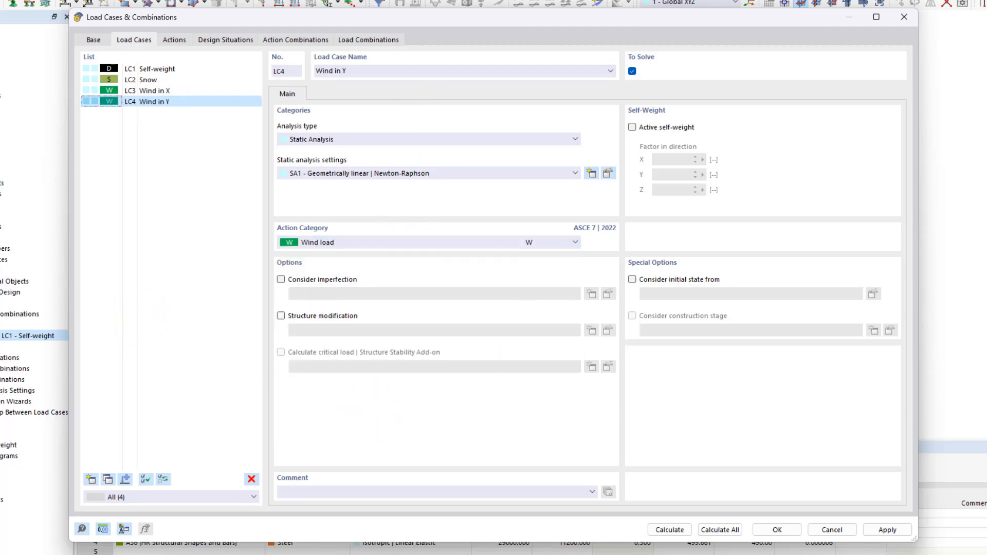